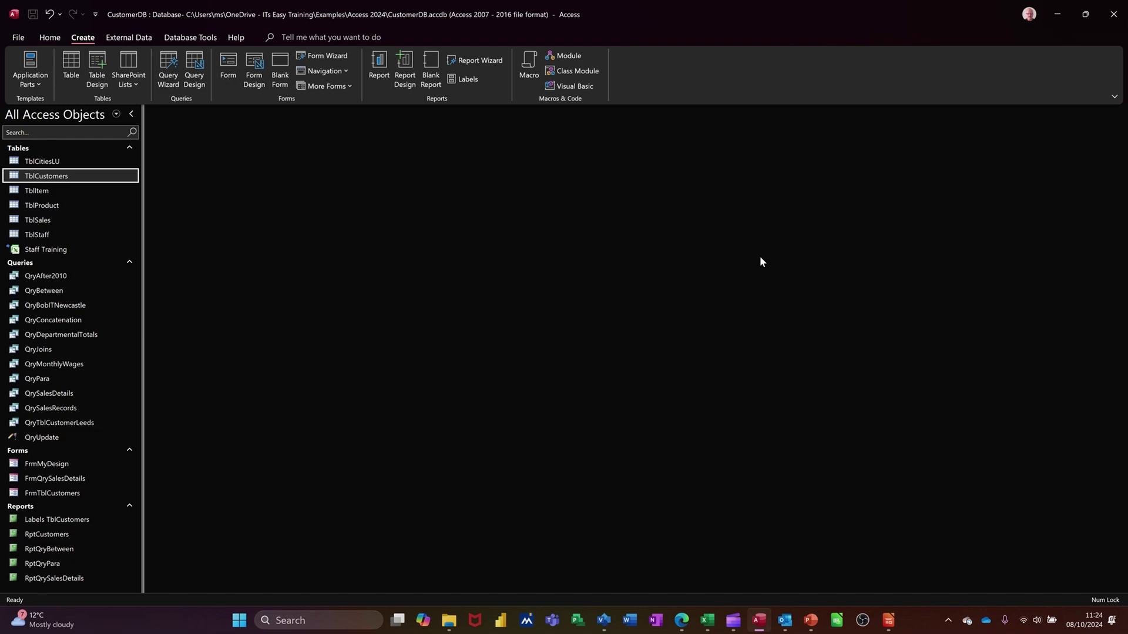
# Review the TblCustomers table, then start a Crosstab Query Wizard using TblCustomers as its source.
pyautogui.doubleClick(69, 179)
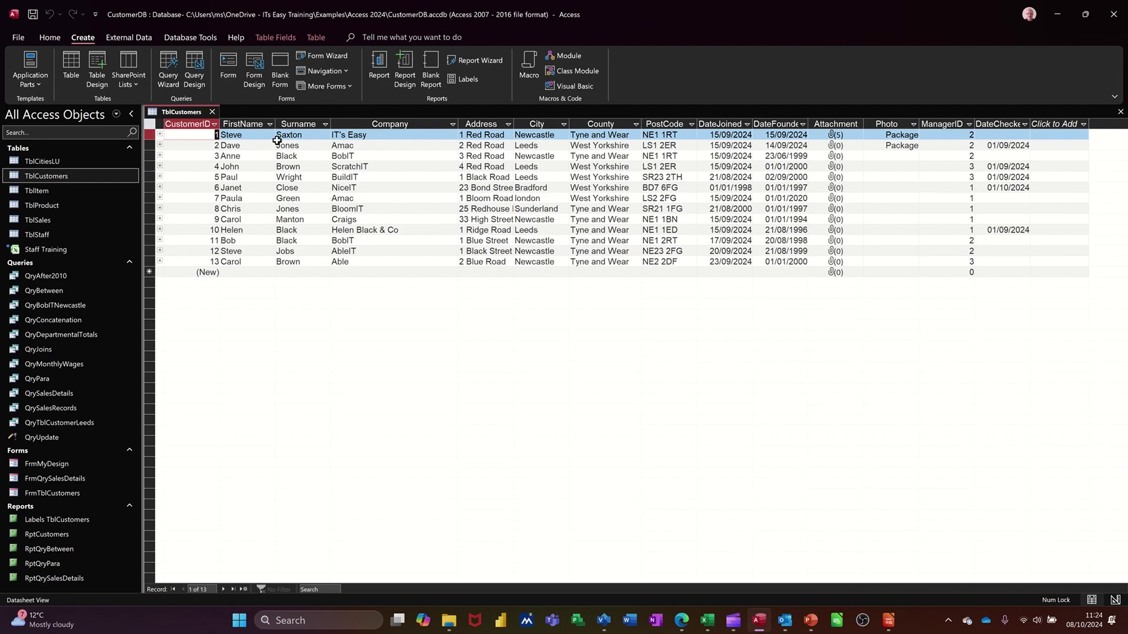
pyautogui.click(212, 112)
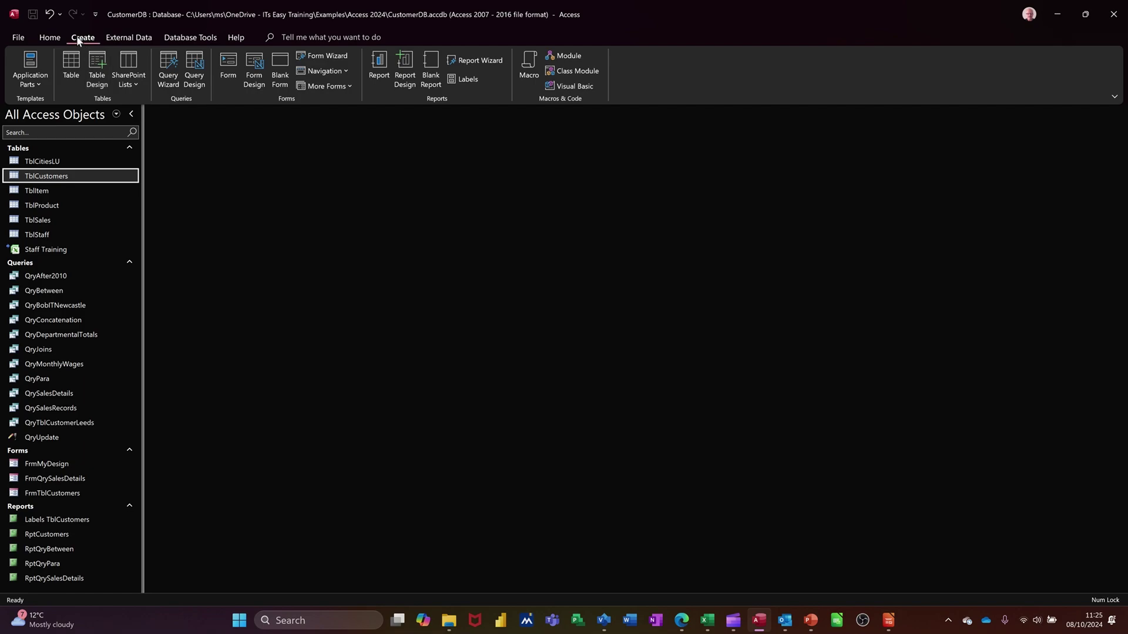
pyautogui.click(167, 67)
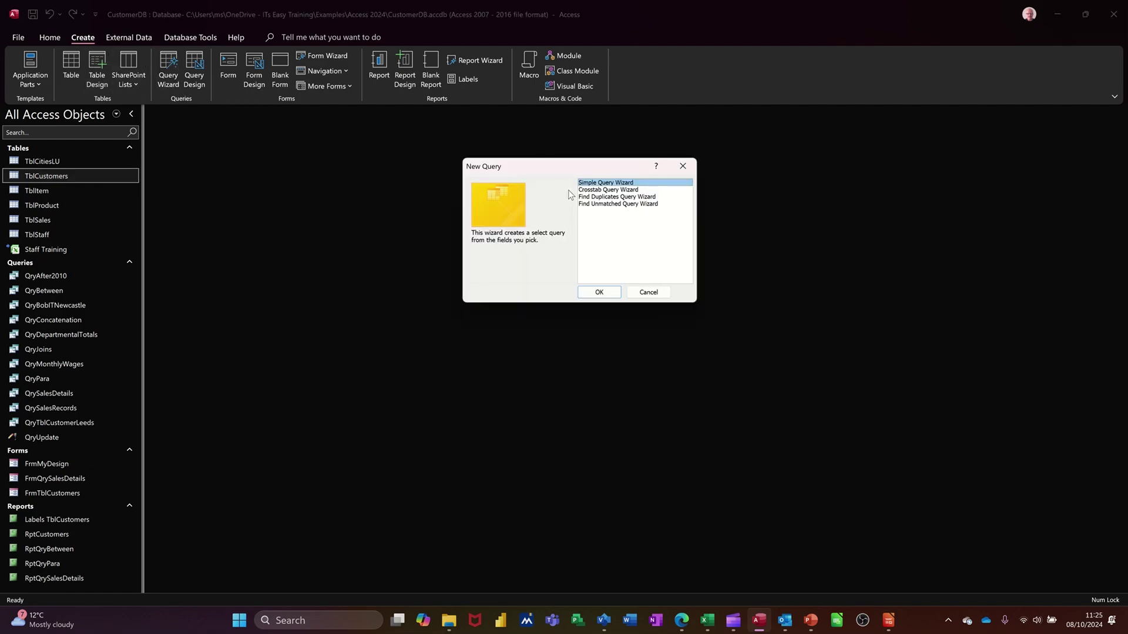
pyautogui.click(604, 191)
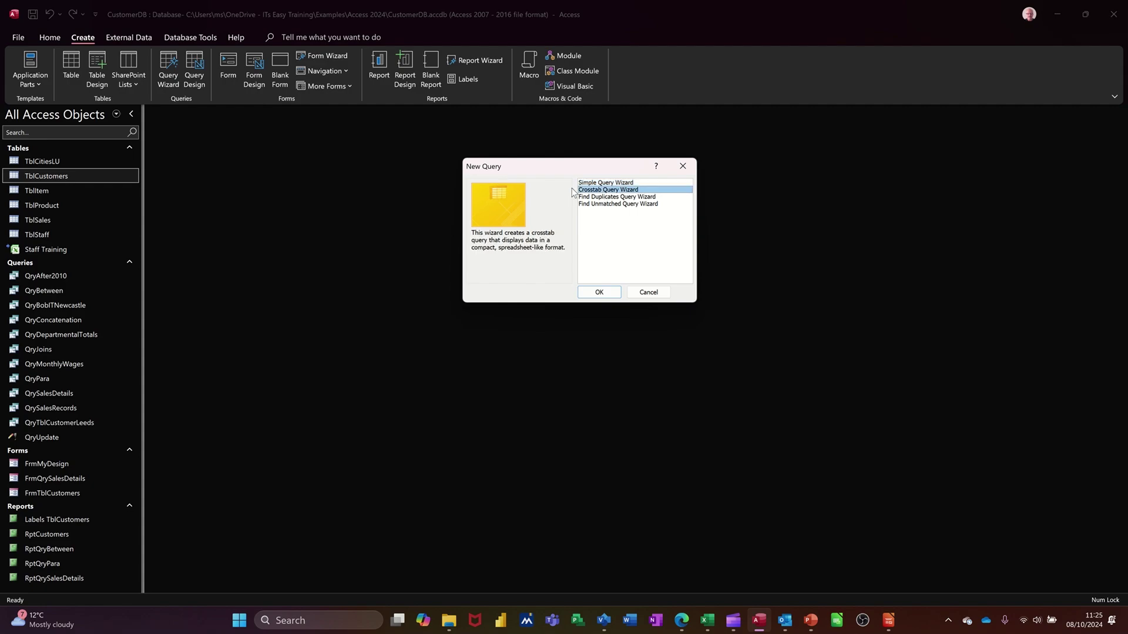
pyautogui.click(604, 292)
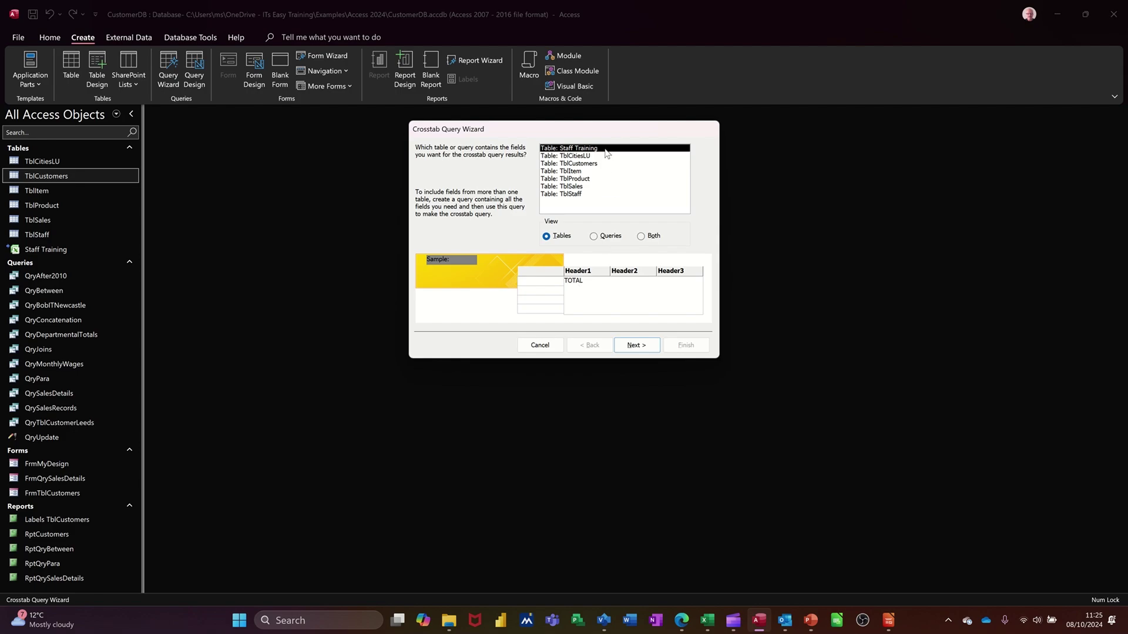
pyautogui.click(600, 240)
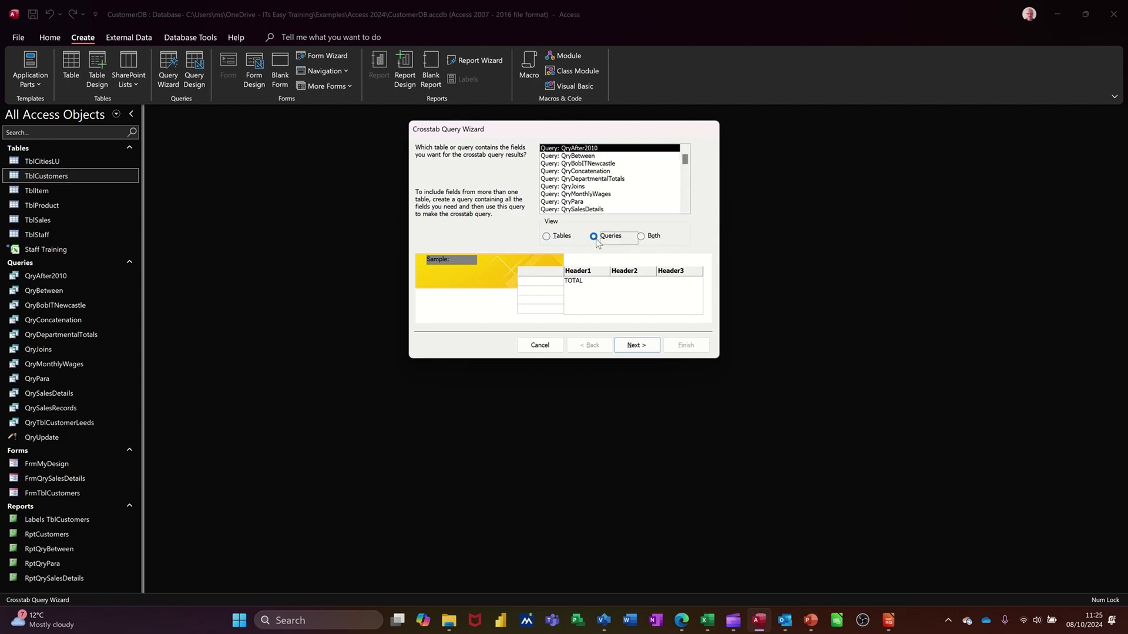
pyautogui.click(645, 243)
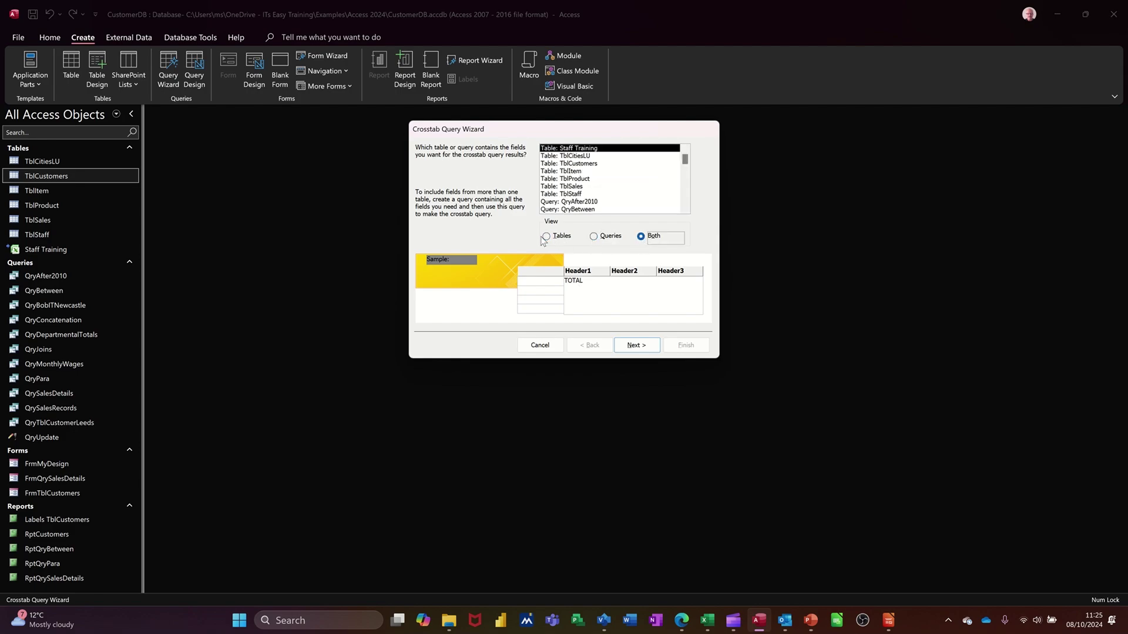
pyautogui.click(547, 237)
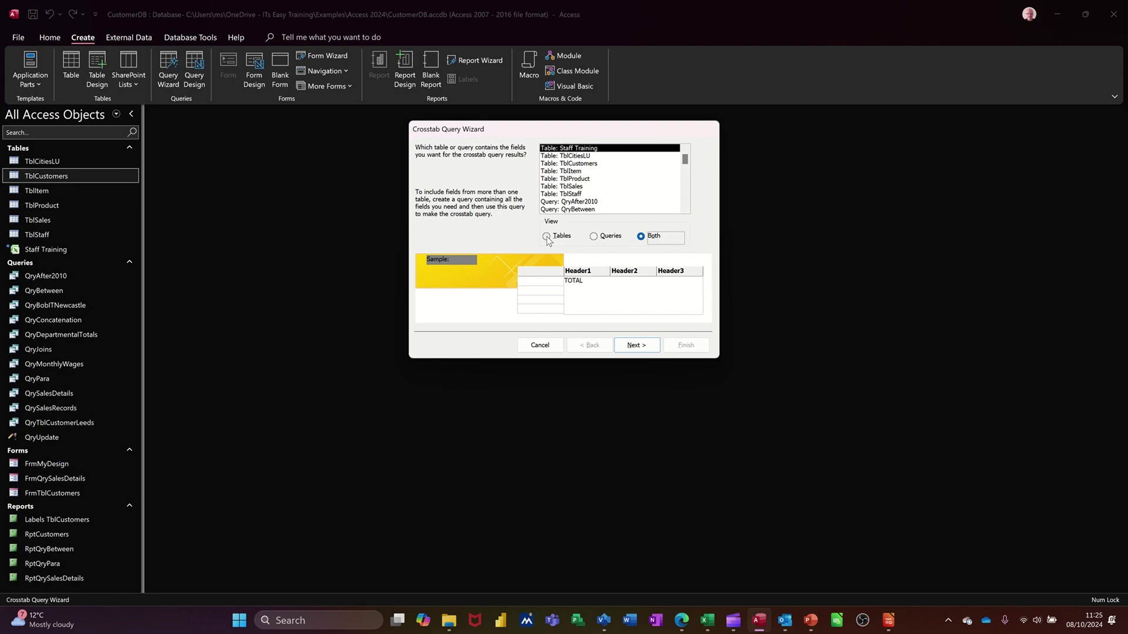
pyautogui.click(591, 165)
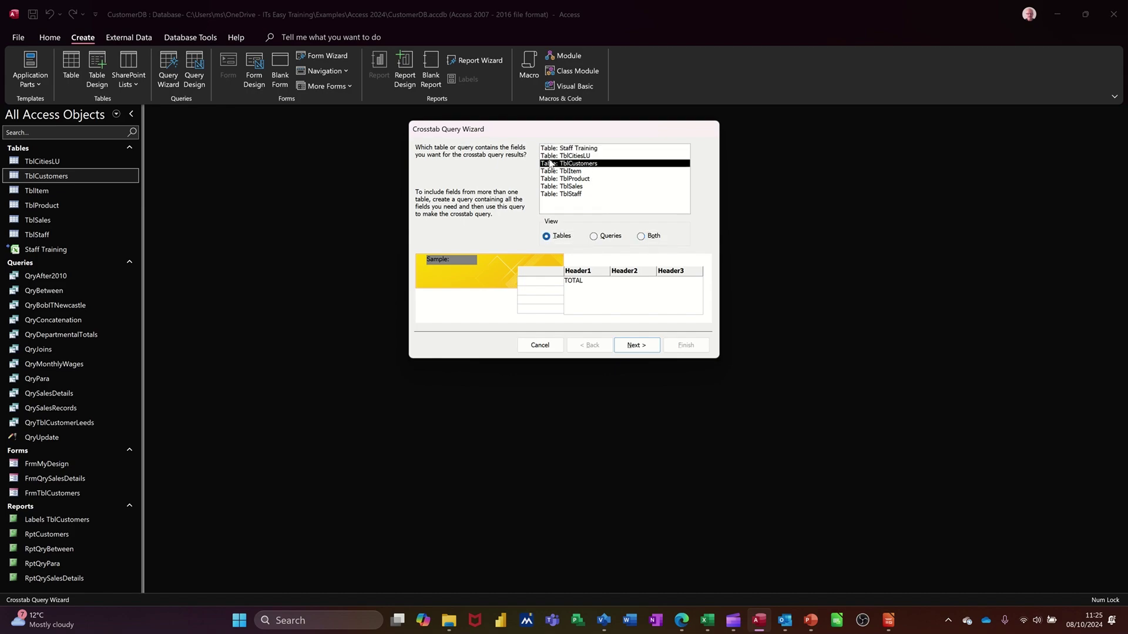
pyautogui.click(636, 346)
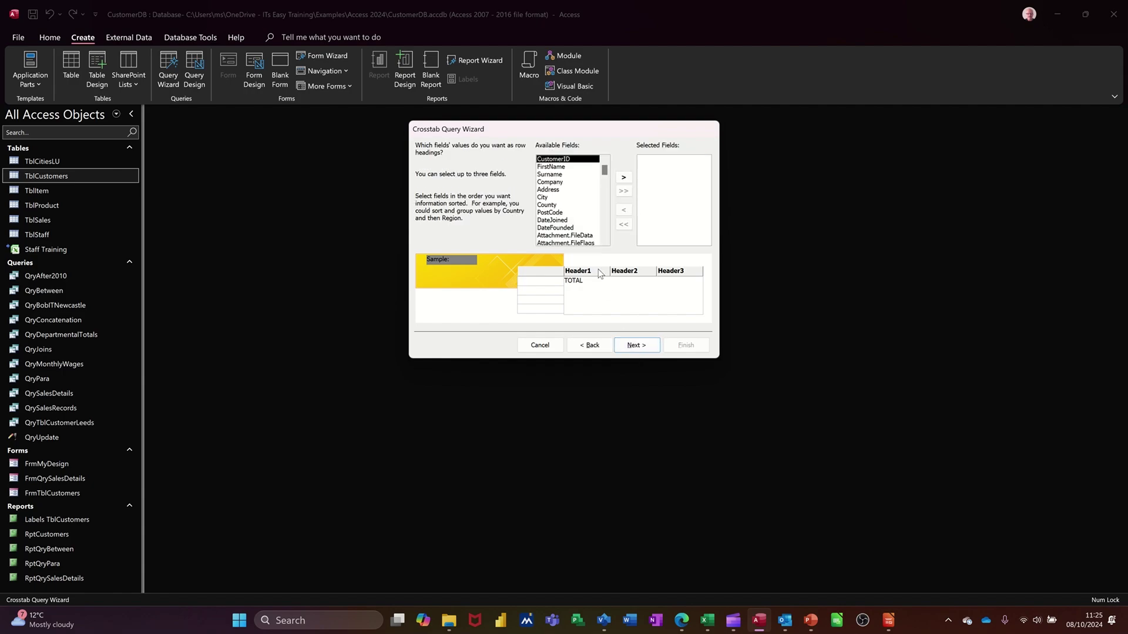
# Use Company as the row heading, City as column headings, and Count of CustomerID as values.
pyautogui.click(559, 182)
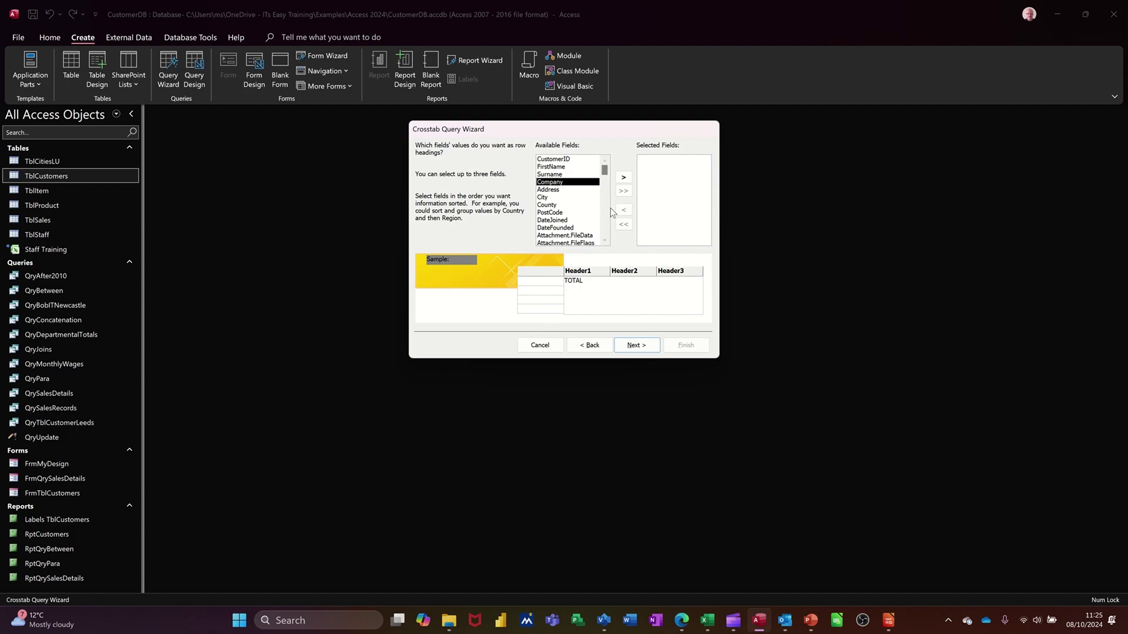
pyautogui.click(622, 179)
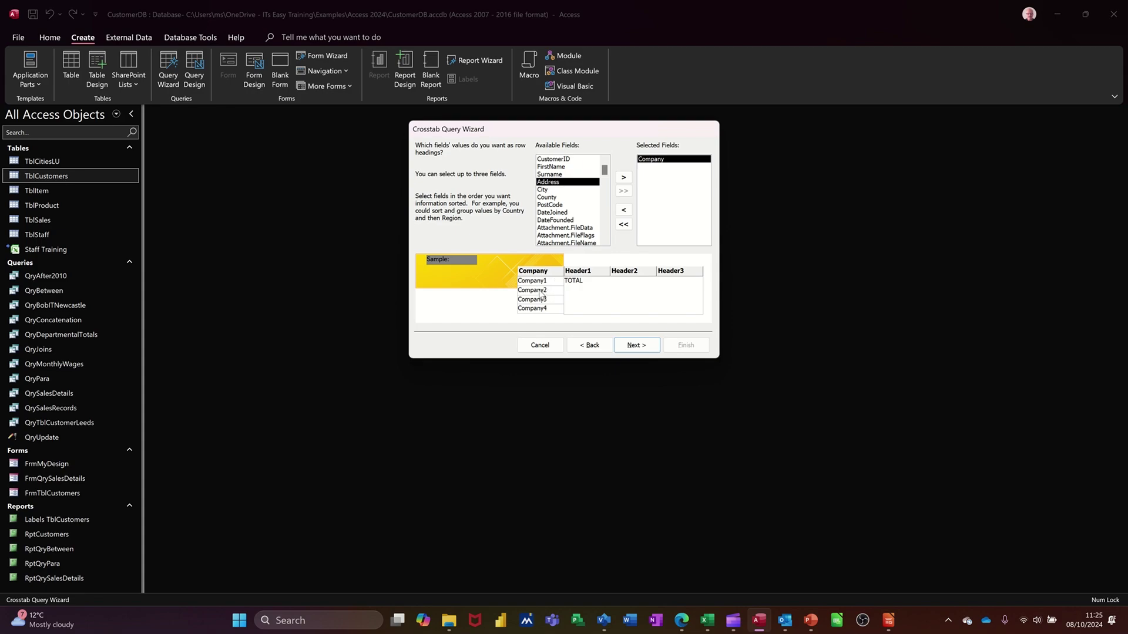
pyautogui.click(634, 346)
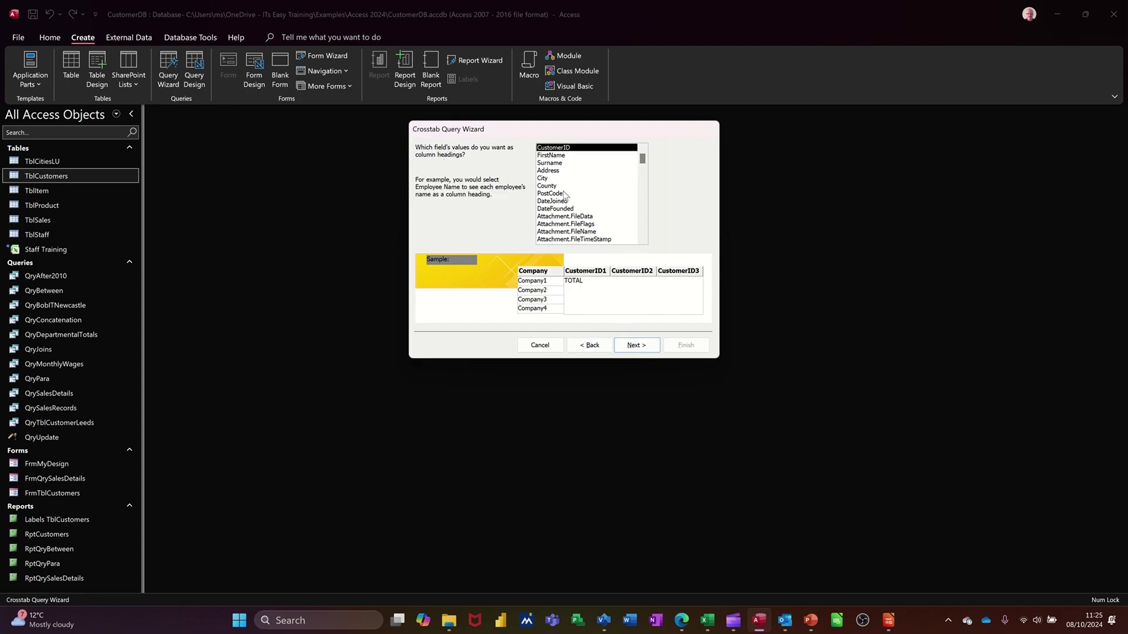
pyautogui.click(554, 180)
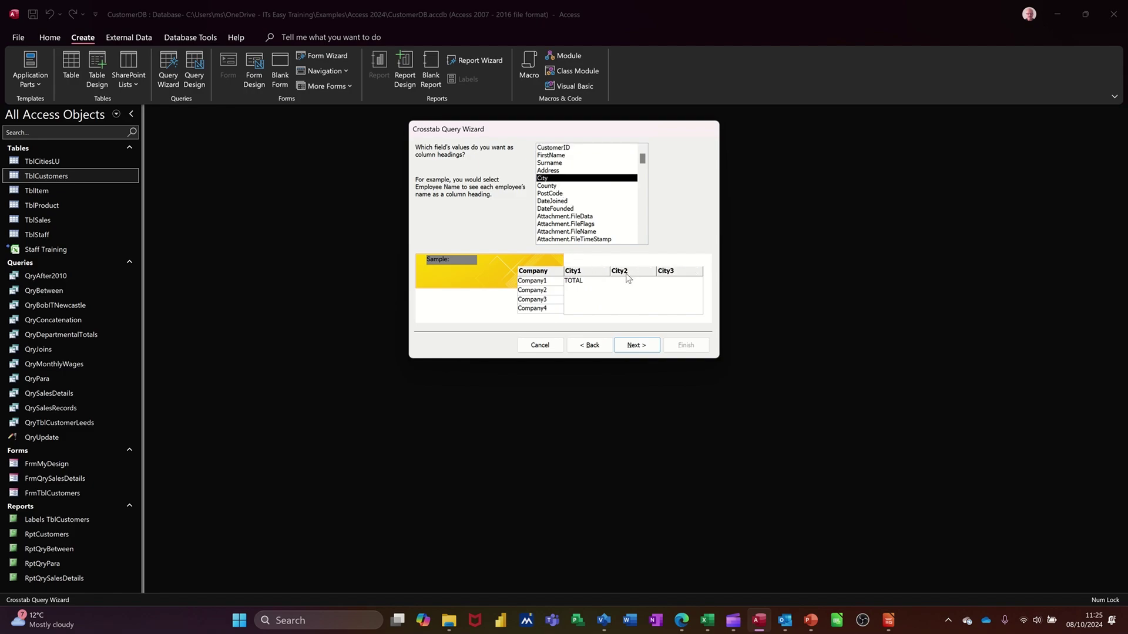
pyautogui.click(635, 347)
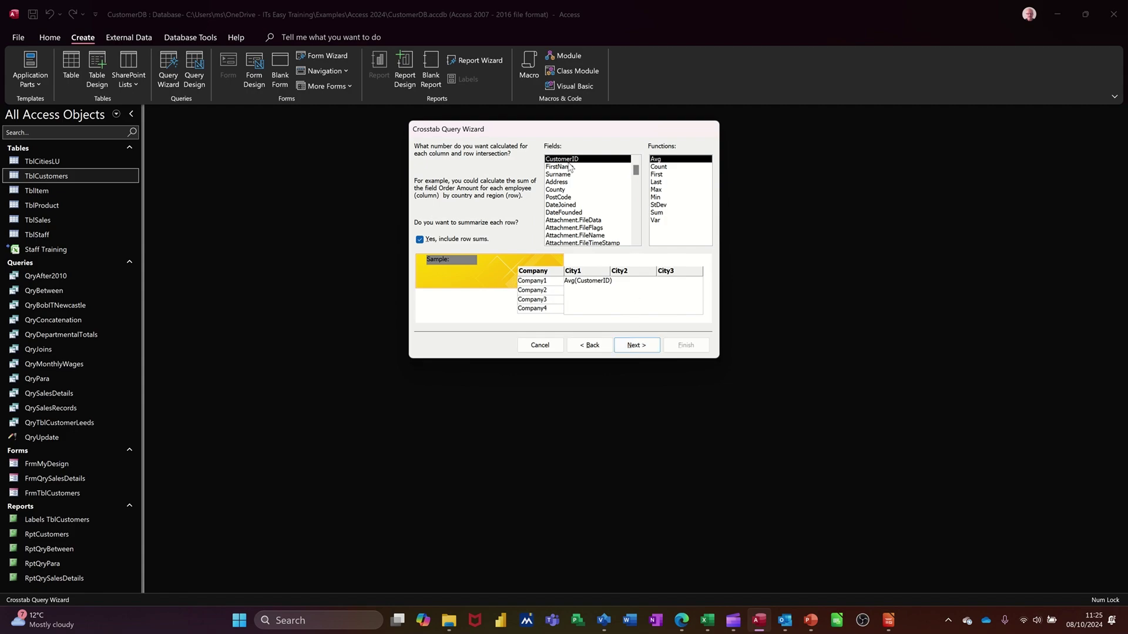
pyautogui.click(658, 169)
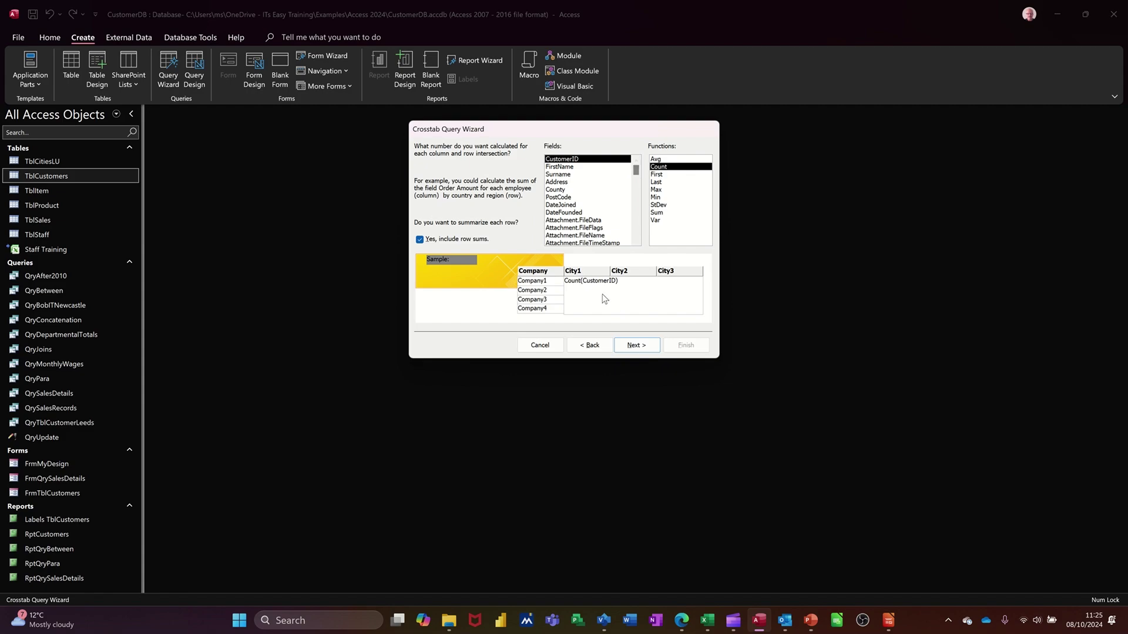
pyautogui.click(637, 345)
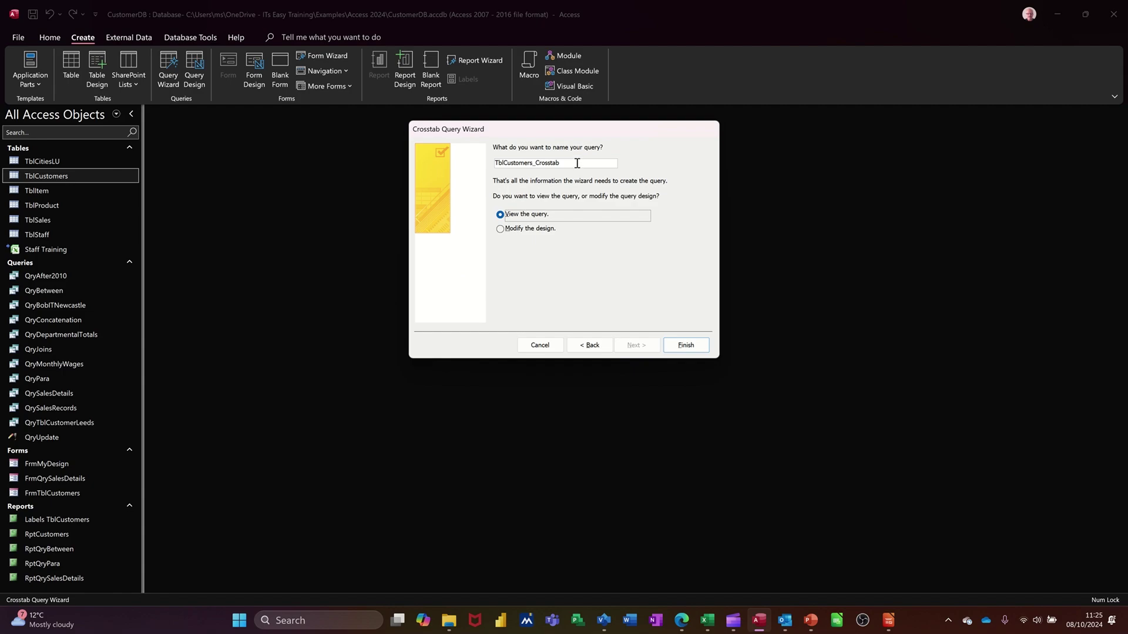
# Name the crosstab query QryCompanyCount and finish the wizard.
pyautogui.click(577, 163)
pyautogui.moveTo(577, 163); pyautogui.dragTo(492, 165)
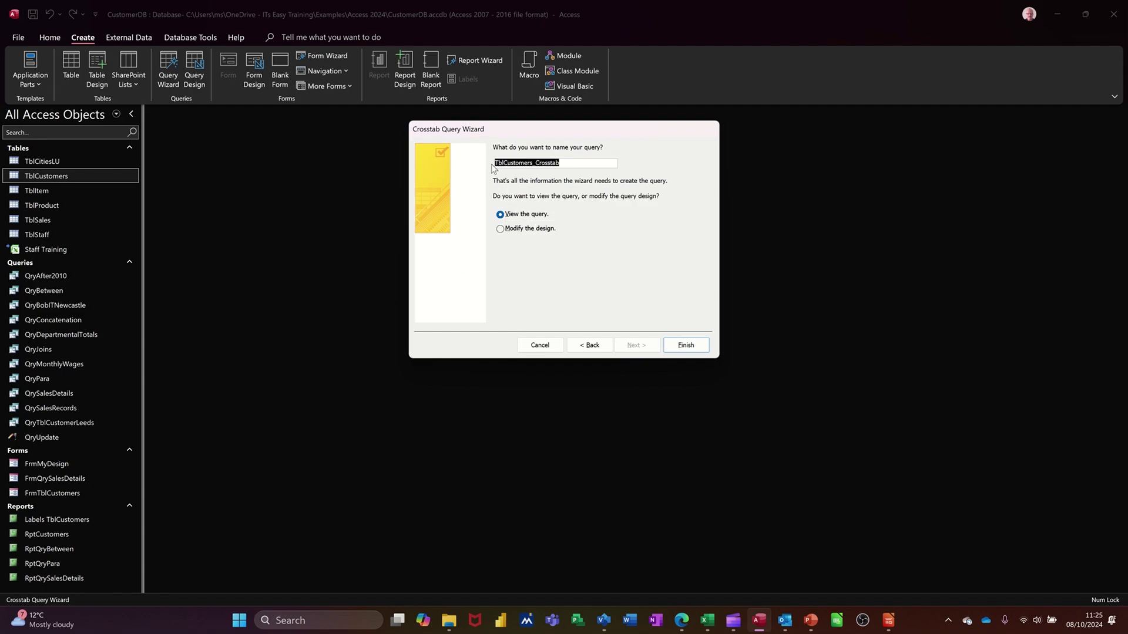
pyautogui.write('QryCompanyCount')
pyautogui.click(670, 348)
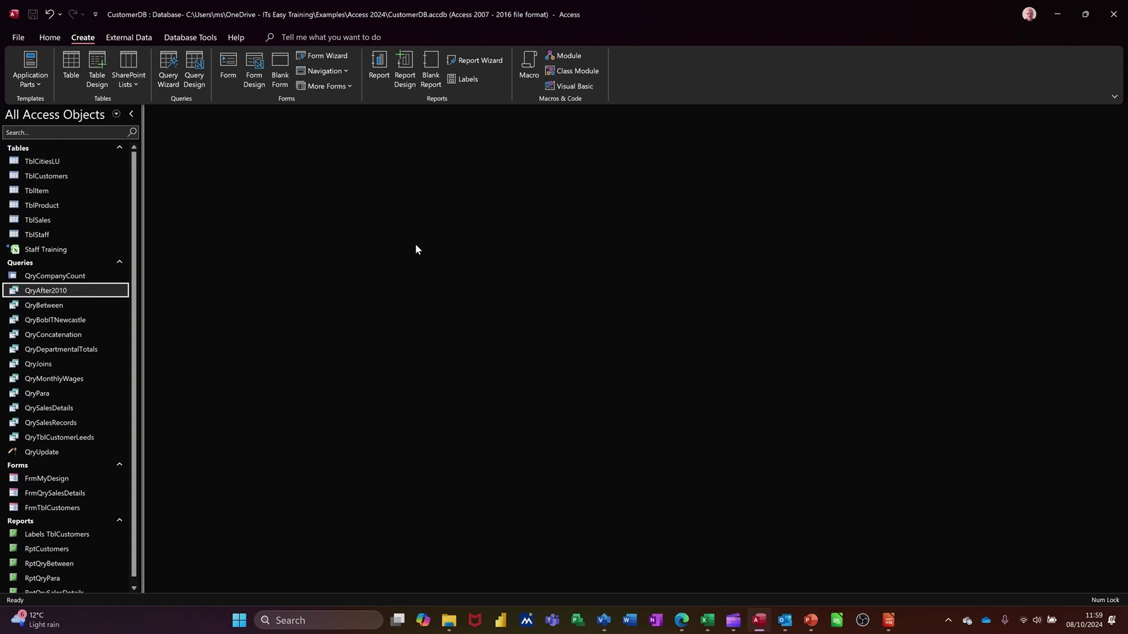
# Start another Crosstab Query Wizard with the QrySalesDetails query as its data source.
pyautogui.click(170, 73)
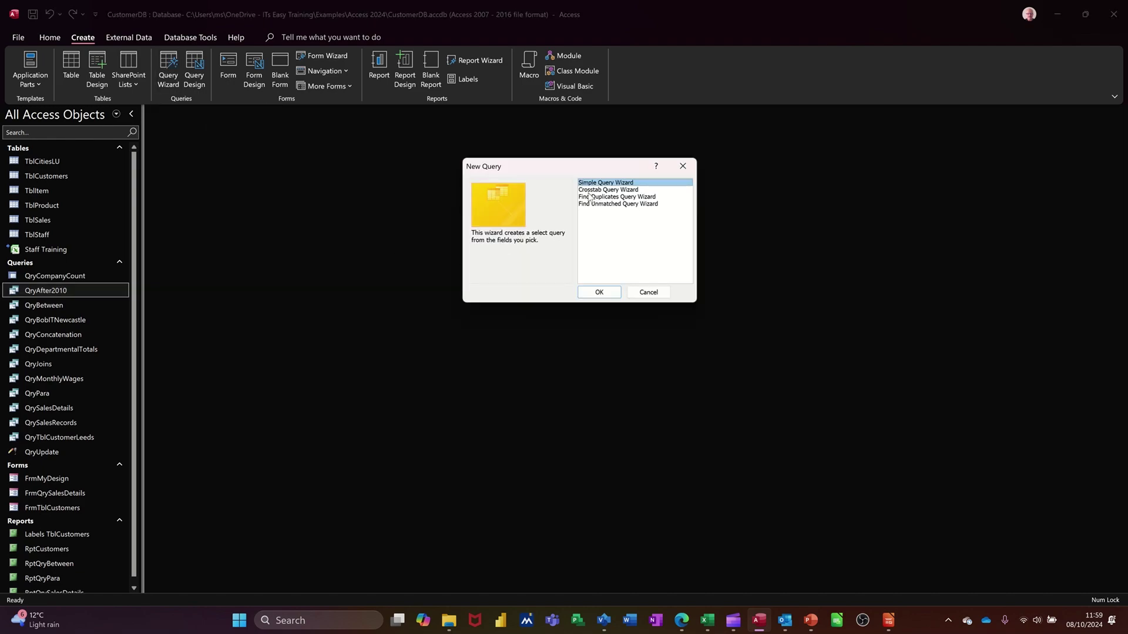
pyautogui.click(589, 190)
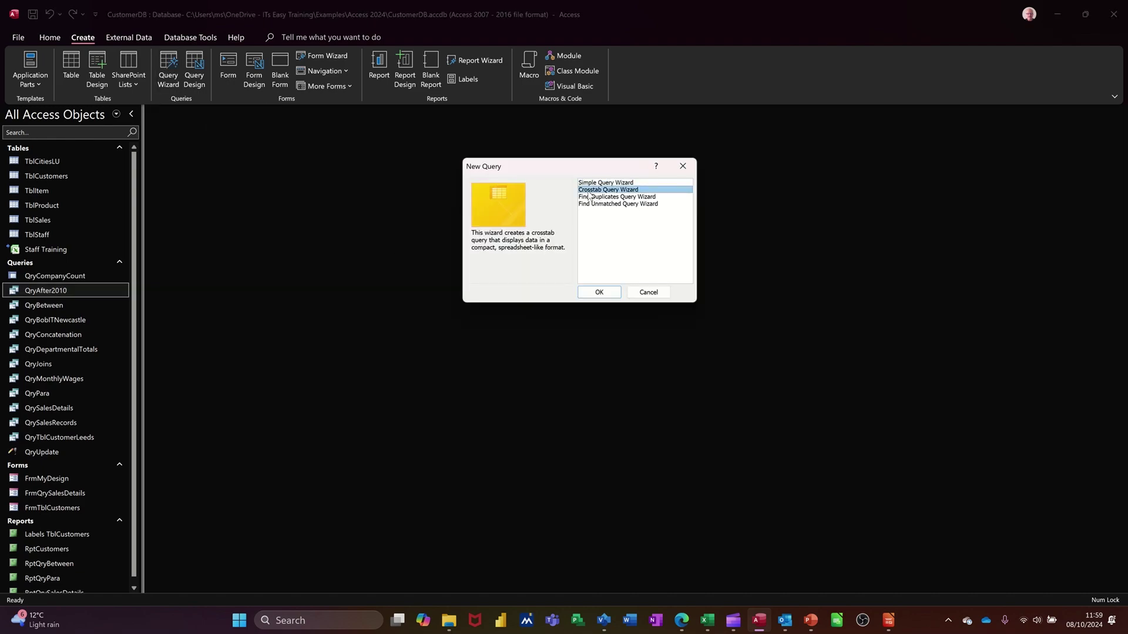
pyautogui.click(599, 294)
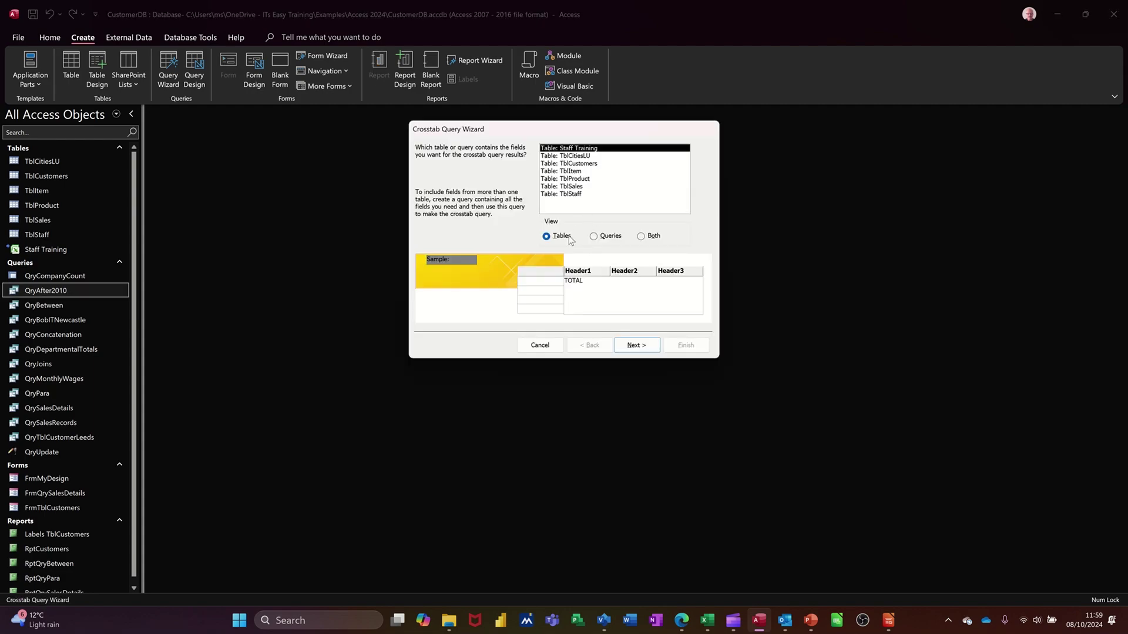
pyautogui.click(594, 238)
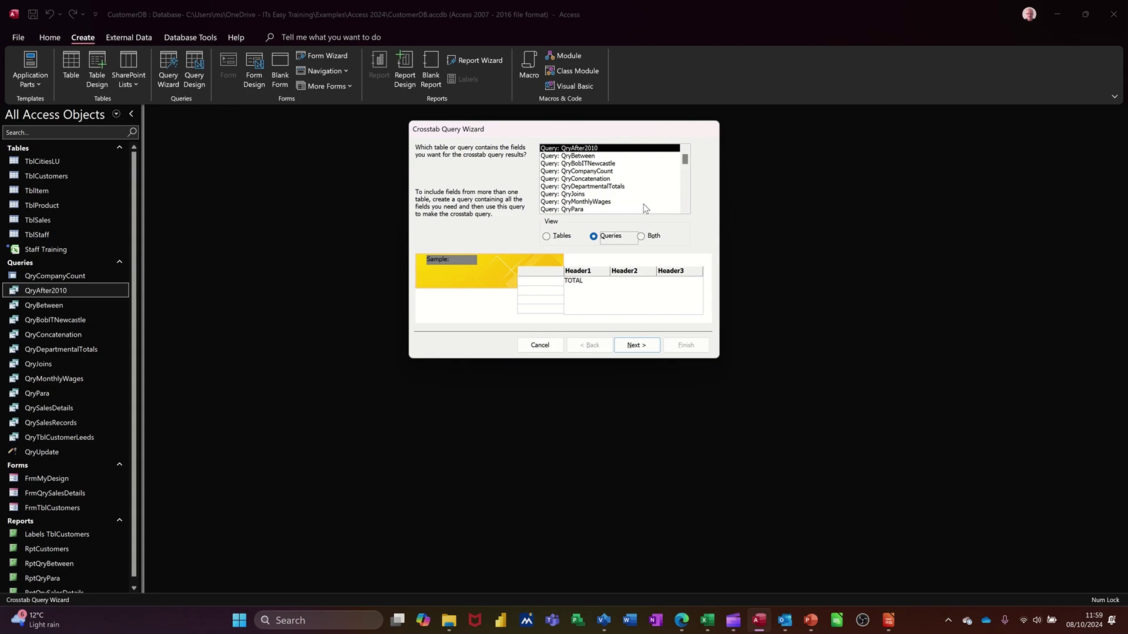
pyautogui.scroll(-1, 641, 205)
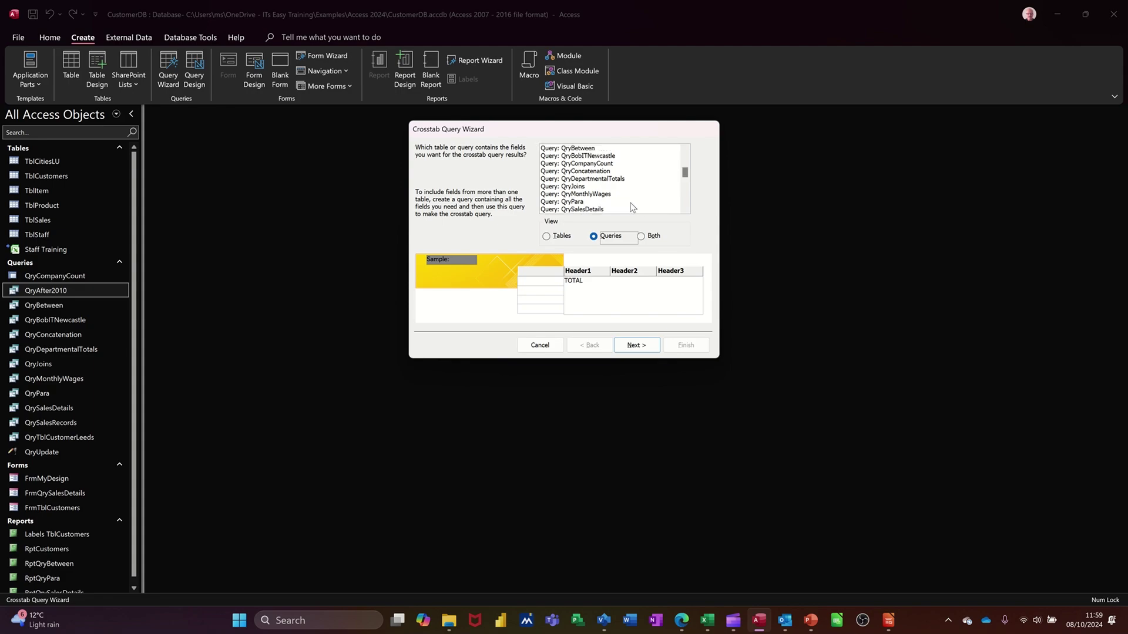
pyautogui.click(603, 210)
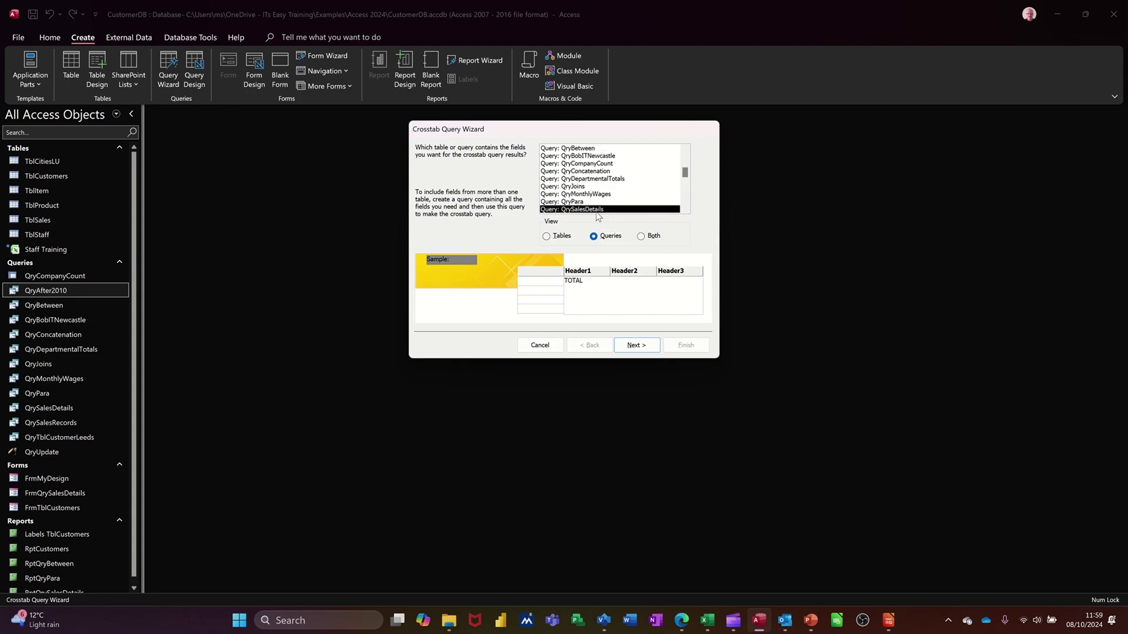
pyautogui.click(634, 346)
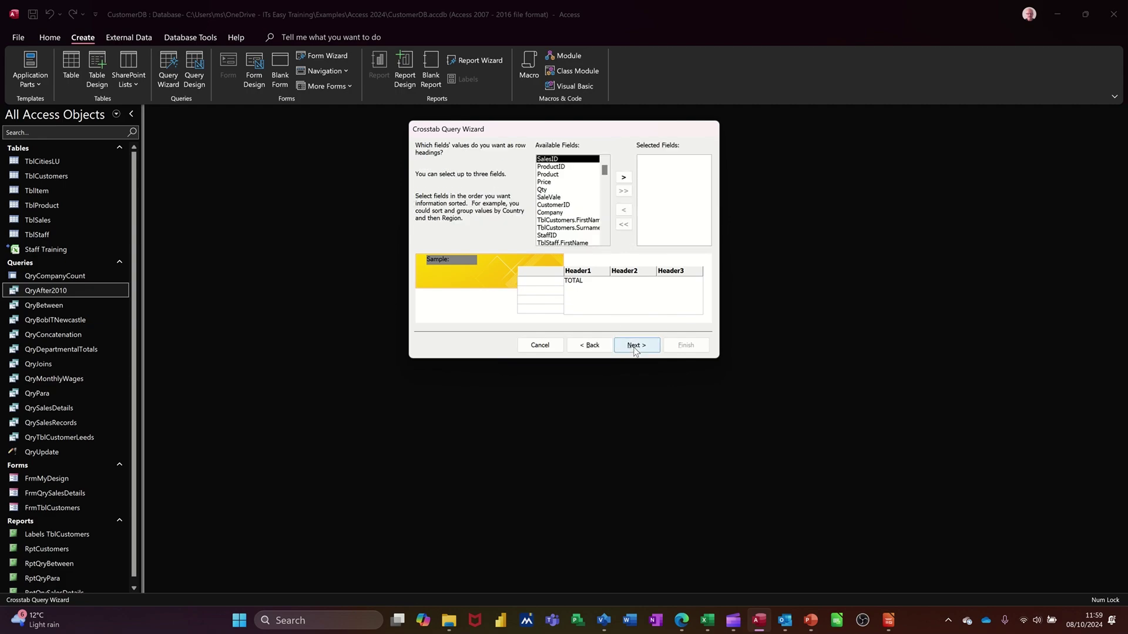
# Use Company as rows, Product as column headings, and Sum of SaleVale as the value.
pyautogui.doubleClick(552, 213)
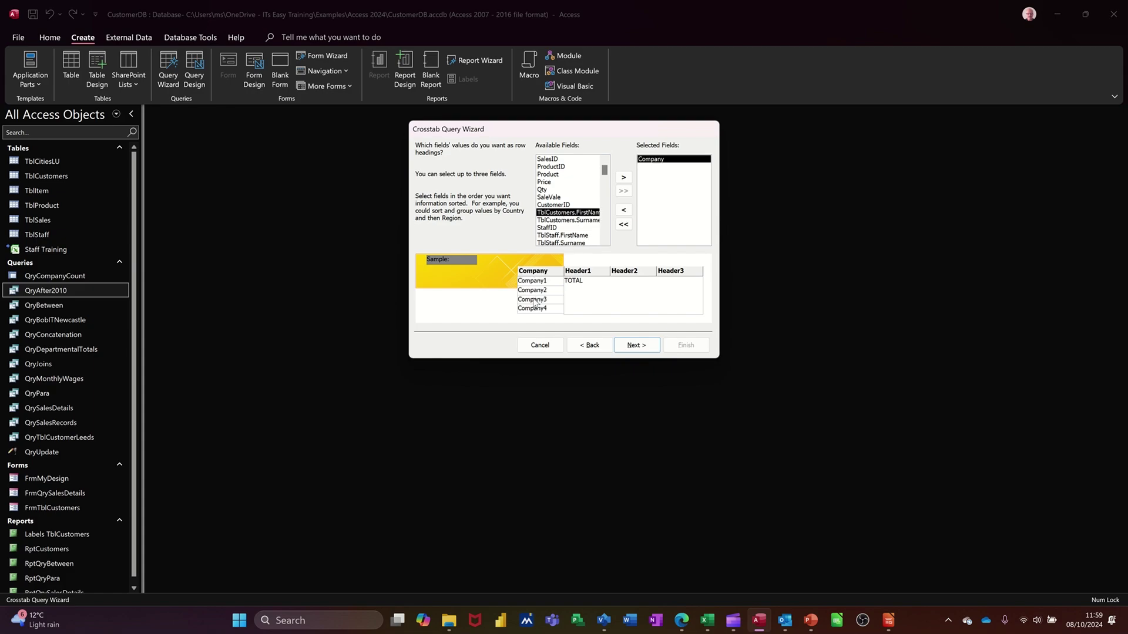
pyautogui.click(636, 345)
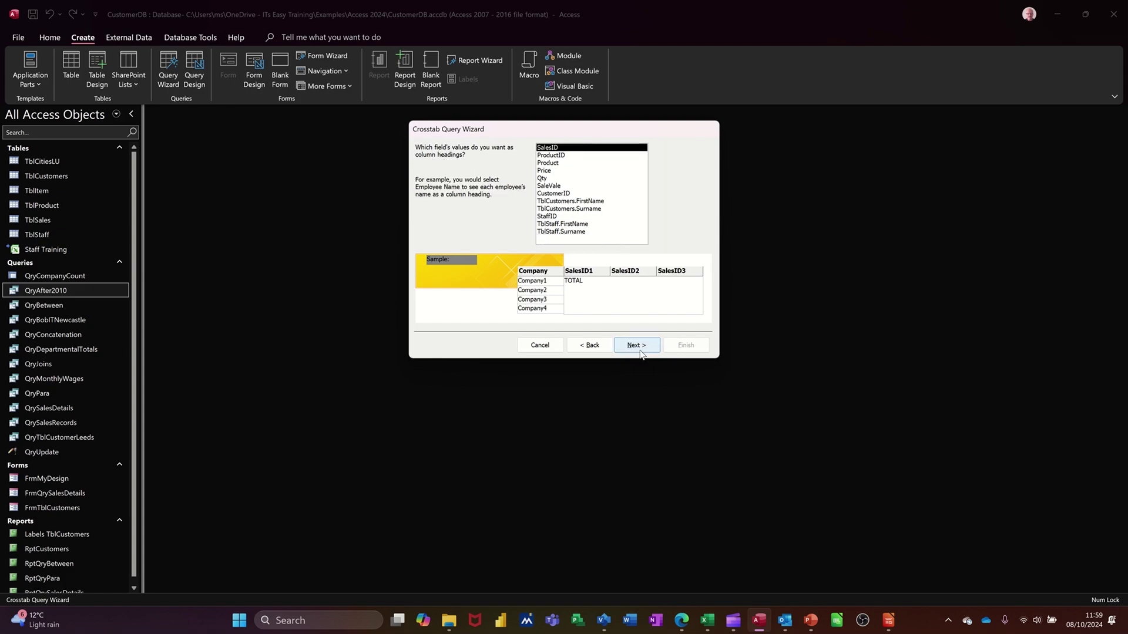
pyautogui.click(558, 163)
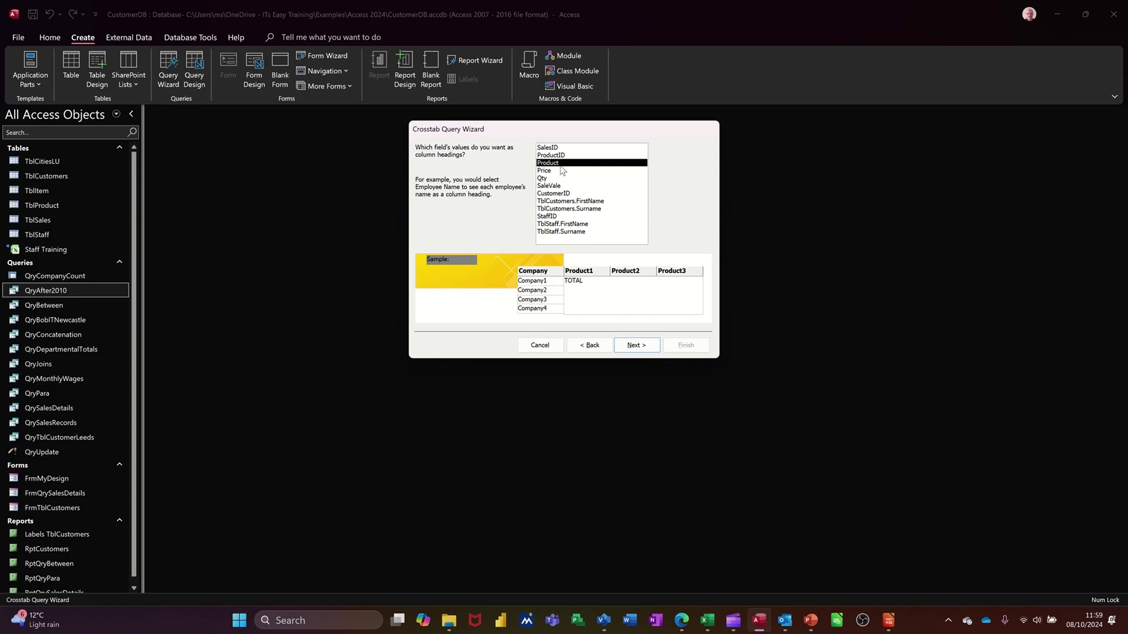
pyautogui.click(636, 345)
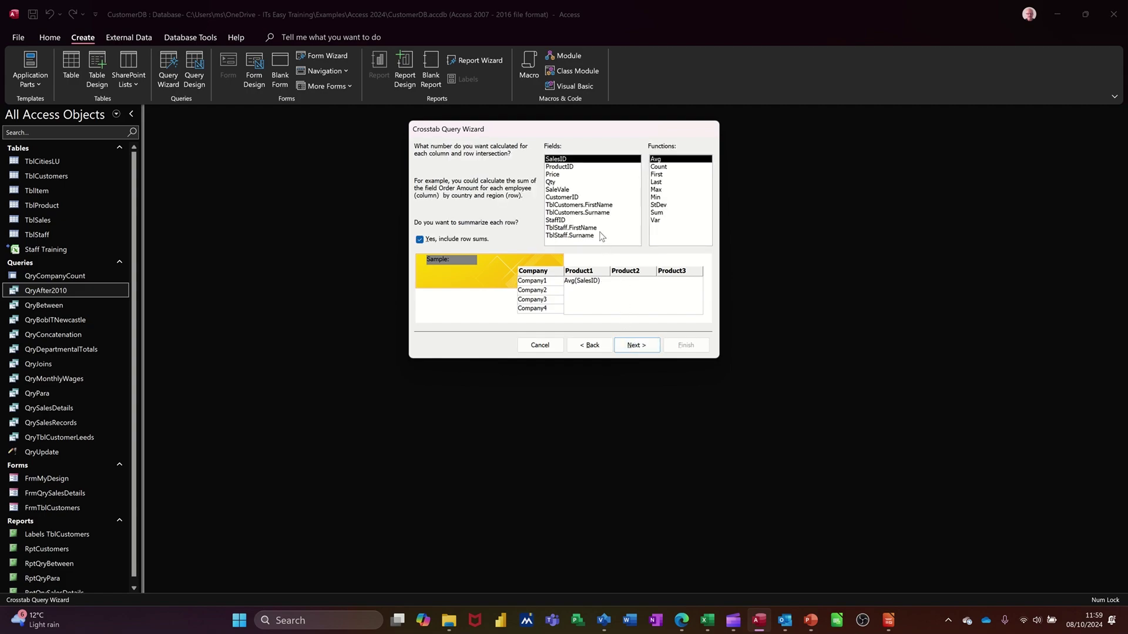
pyautogui.click(572, 190)
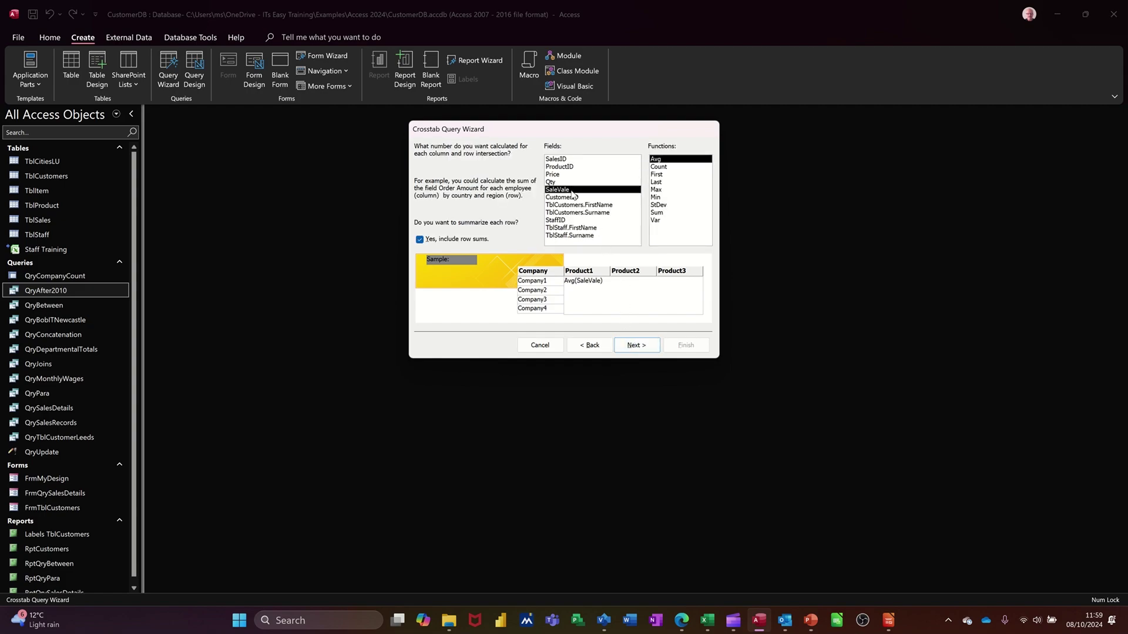
pyautogui.click(664, 212)
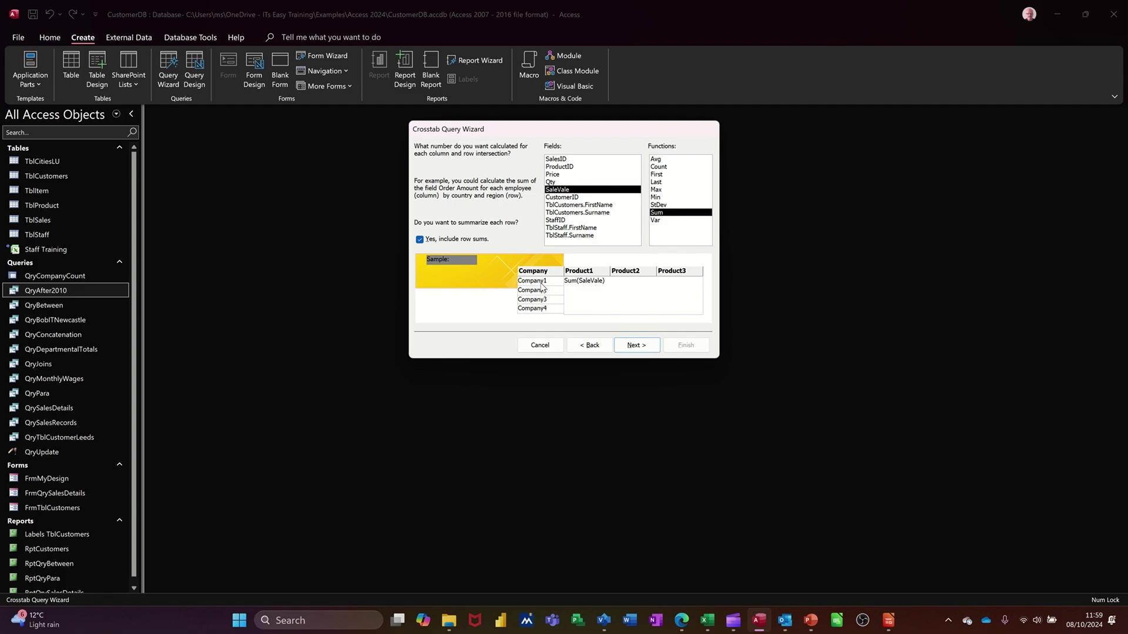
pyautogui.click(630, 346)
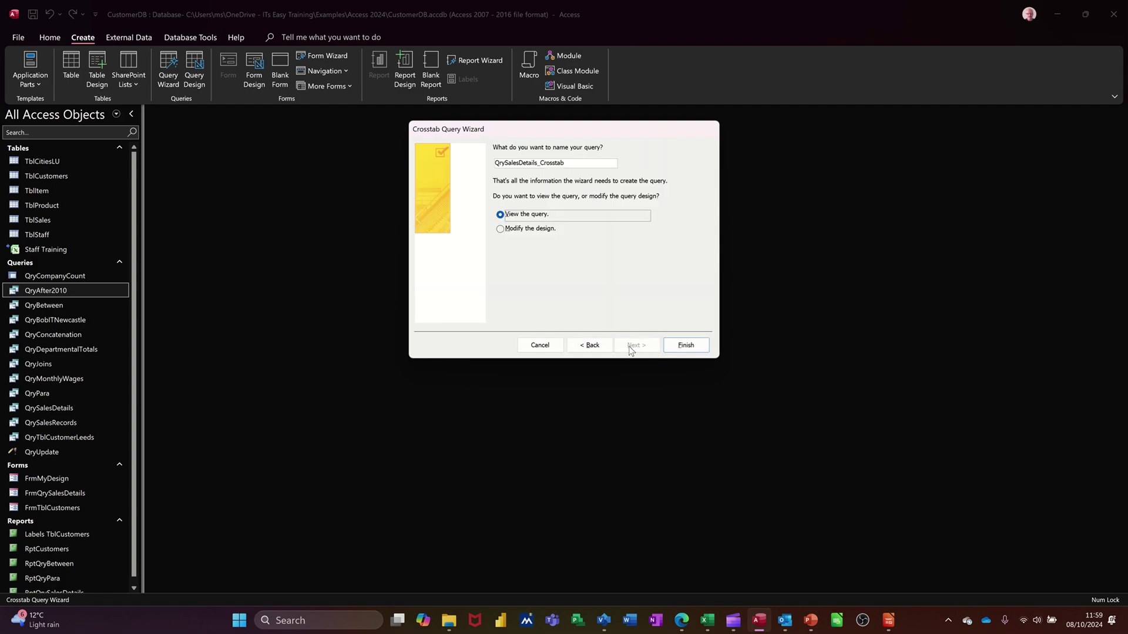
# Name the query QryCompanySpend and finish, showing company sales totals per product.
pyautogui.moveTo(579, 165); pyautogui.dragTo(511, 162)
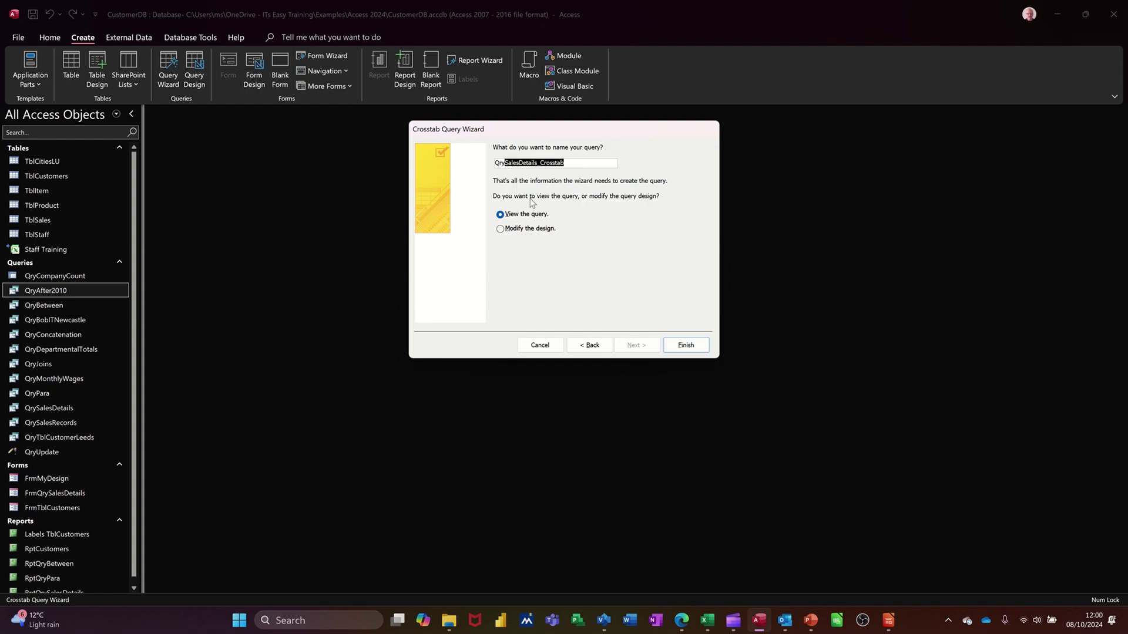
pyautogui.write('CompanySpend')
pyautogui.click(675, 347)
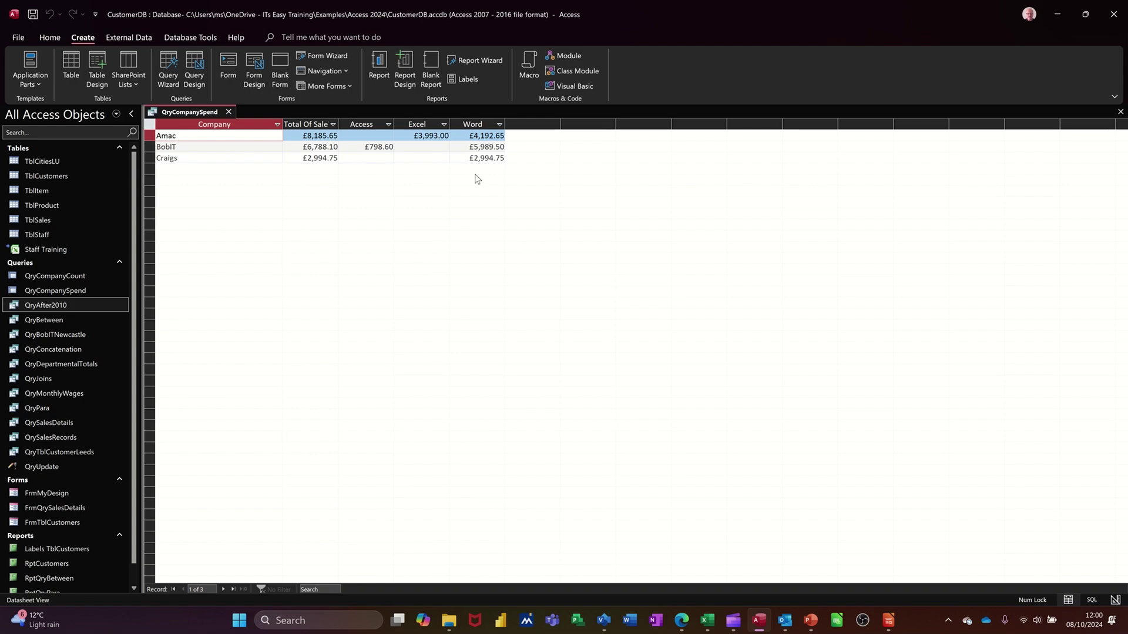
# Close the QryCompanySpend datasheet.
pyautogui.click(228, 111)
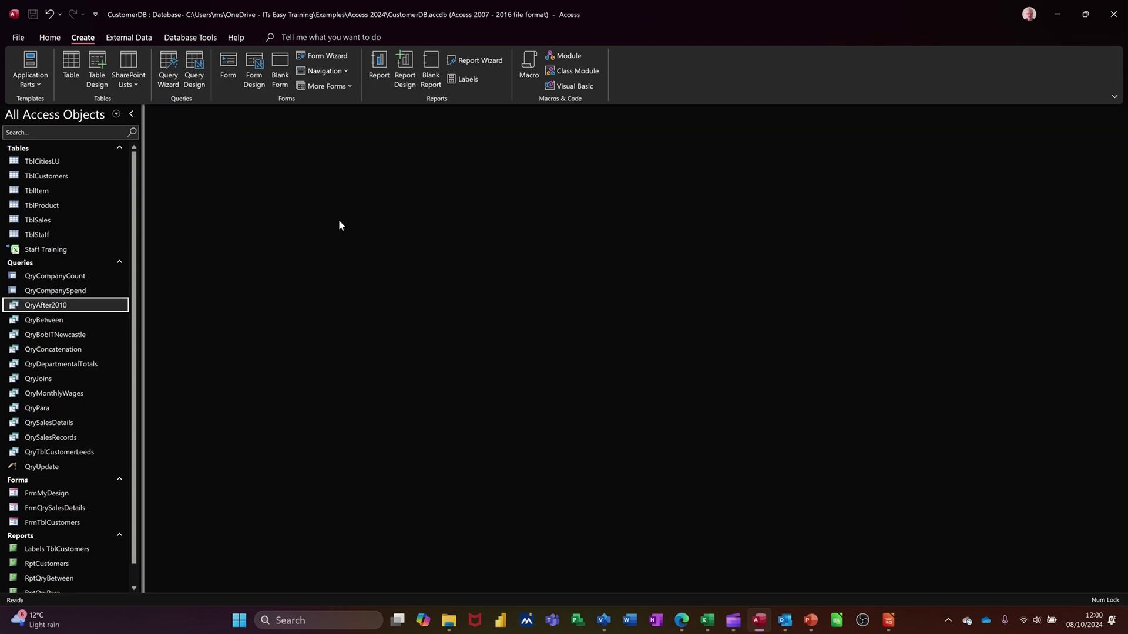